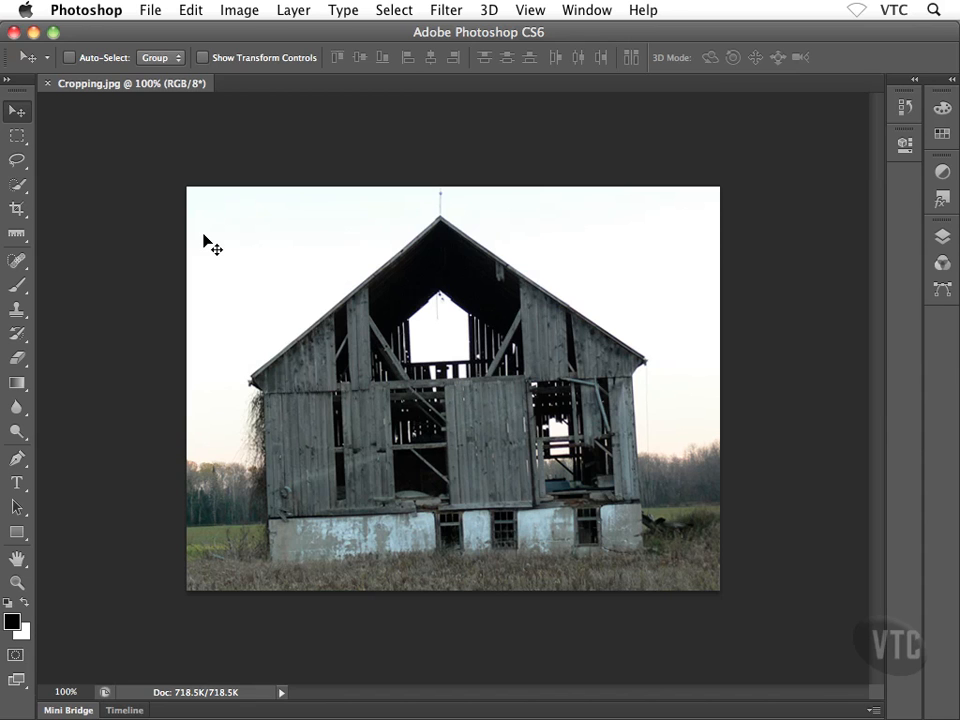
Check the barn photo's pixel dimensions, document size and resolution in Image Size without changing anything.
key("super+alt+i")
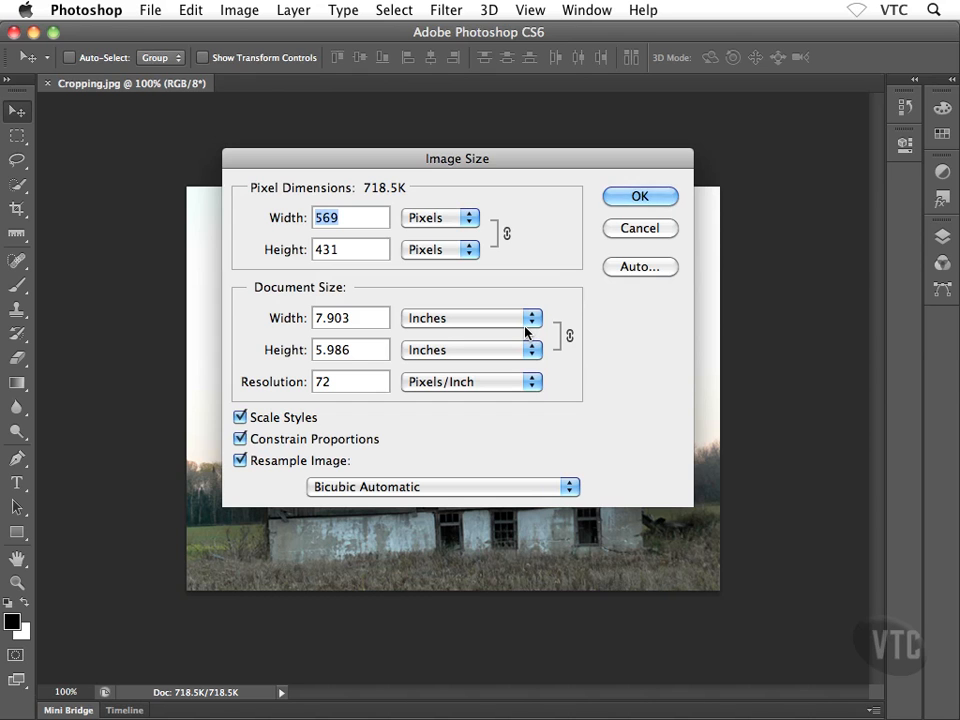
key("Escape")
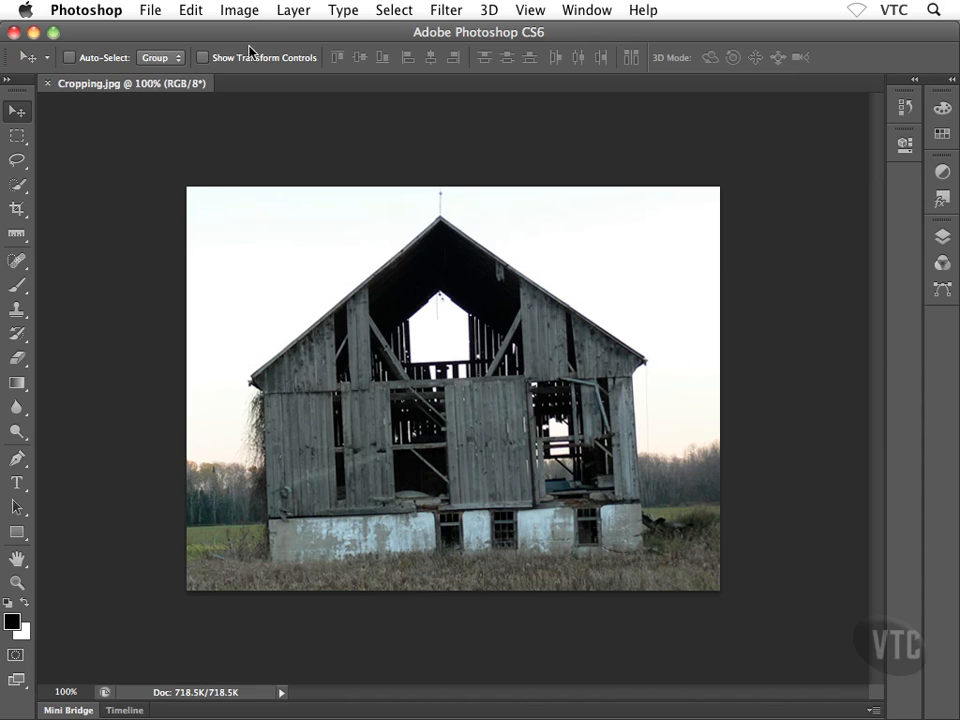
Enlarge the canvas to 10 by 10 inches around the centered image, view the whole result, and undo the resize.
left_click(240, 10)
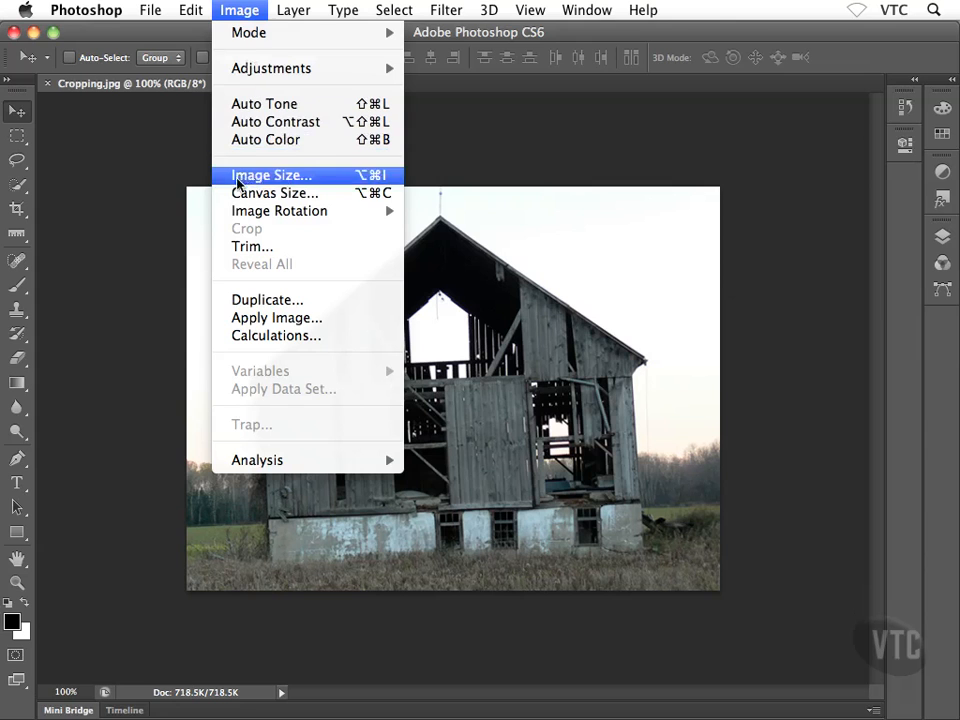
left_click(348, 201)
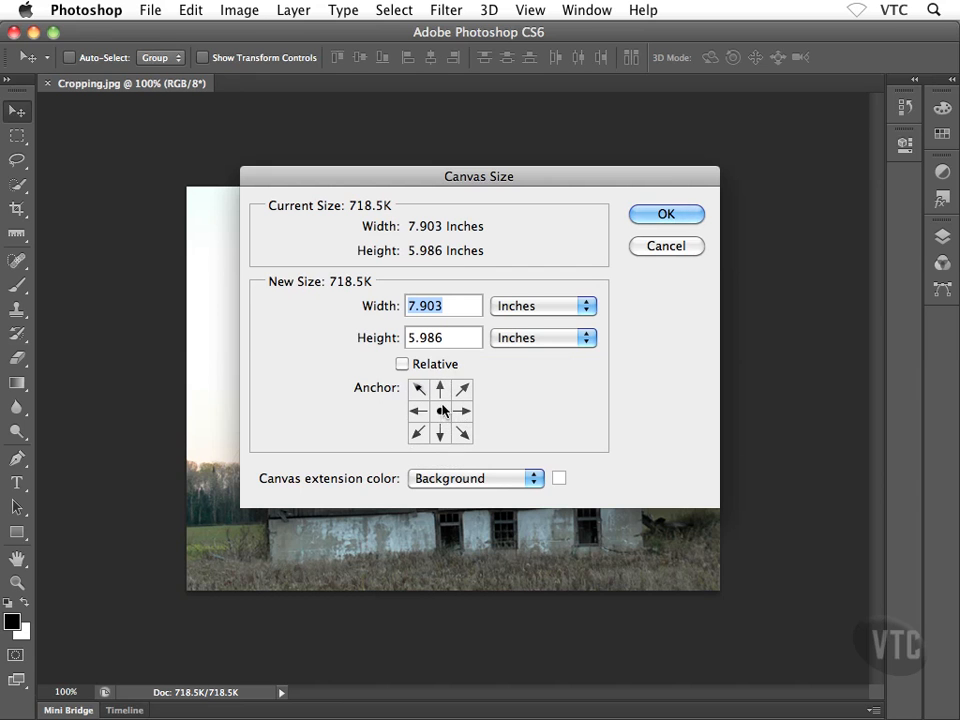
left_click_drag(365, 180, 673, 218)
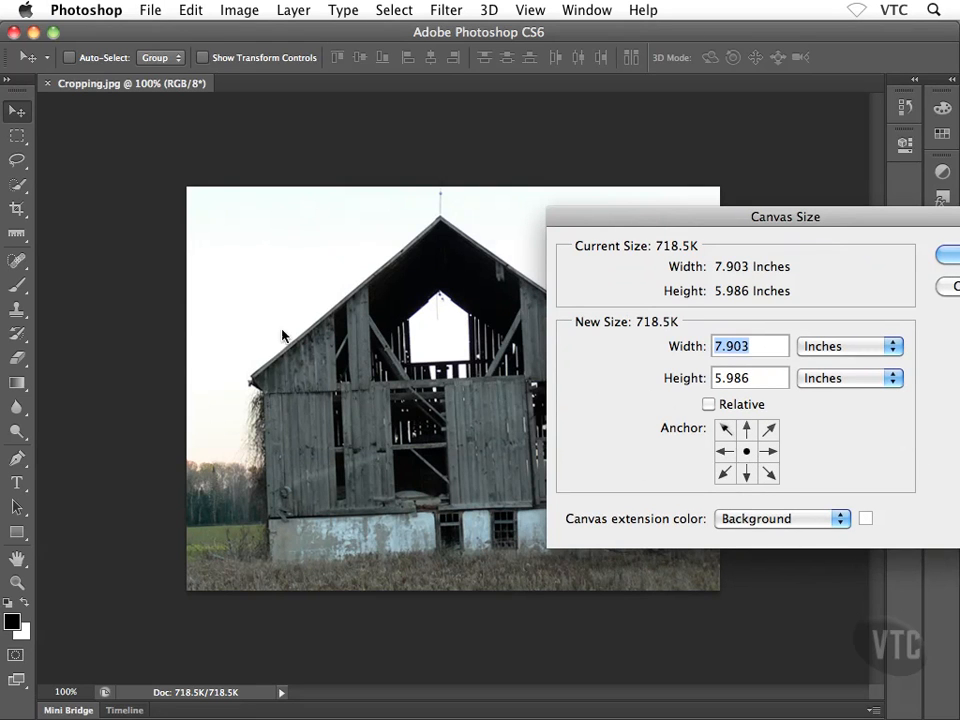
left_click_drag(632, 216, 385, 238)
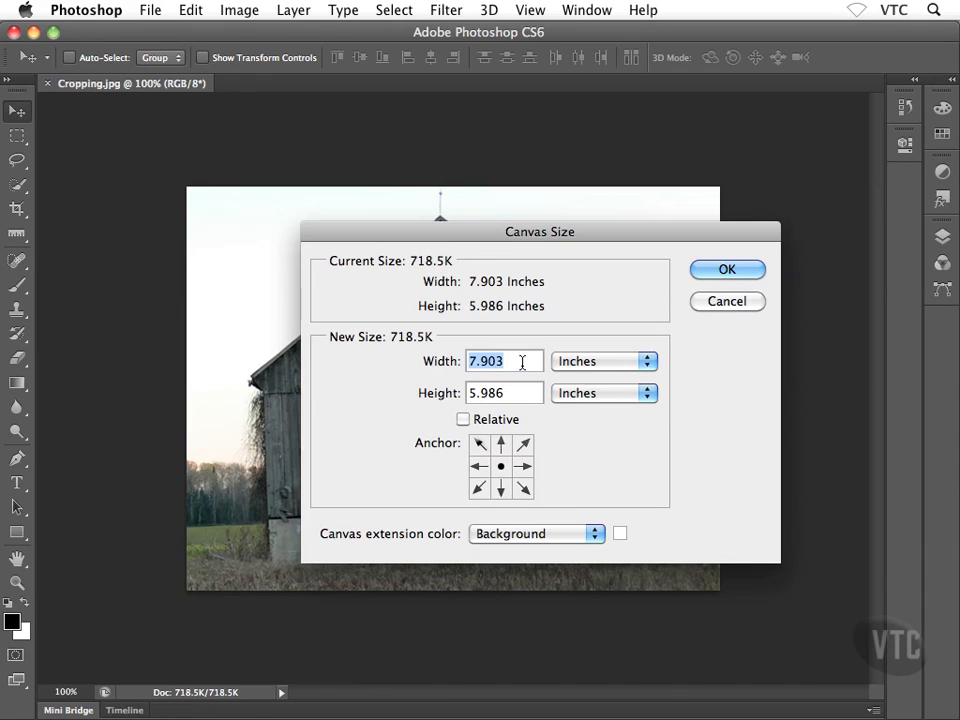
type("10")
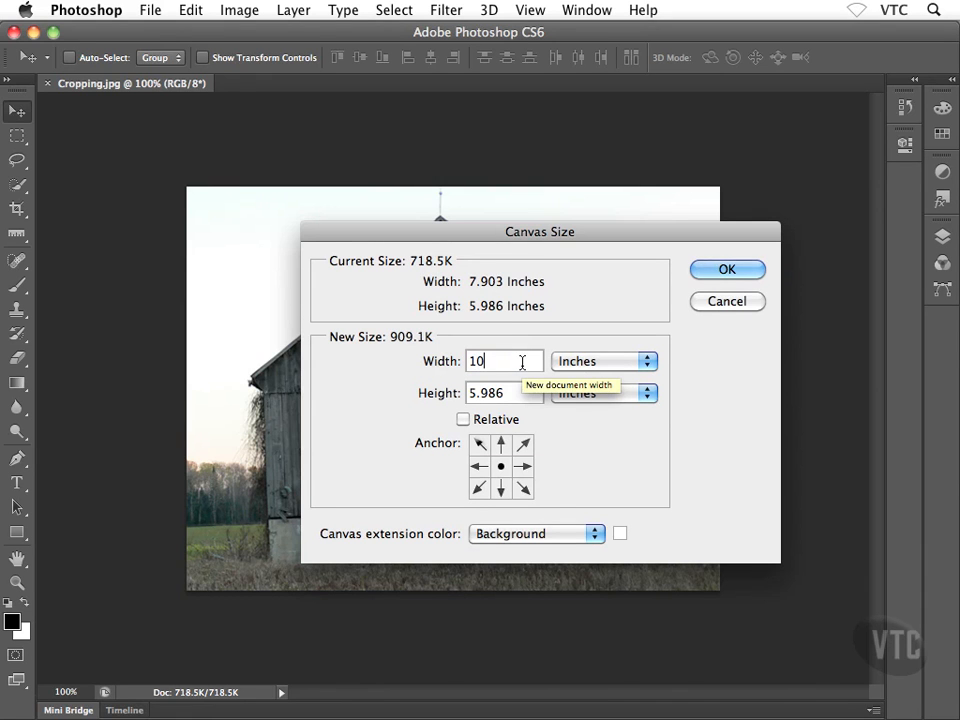
left_click_drag(572, 393, 467, 396)
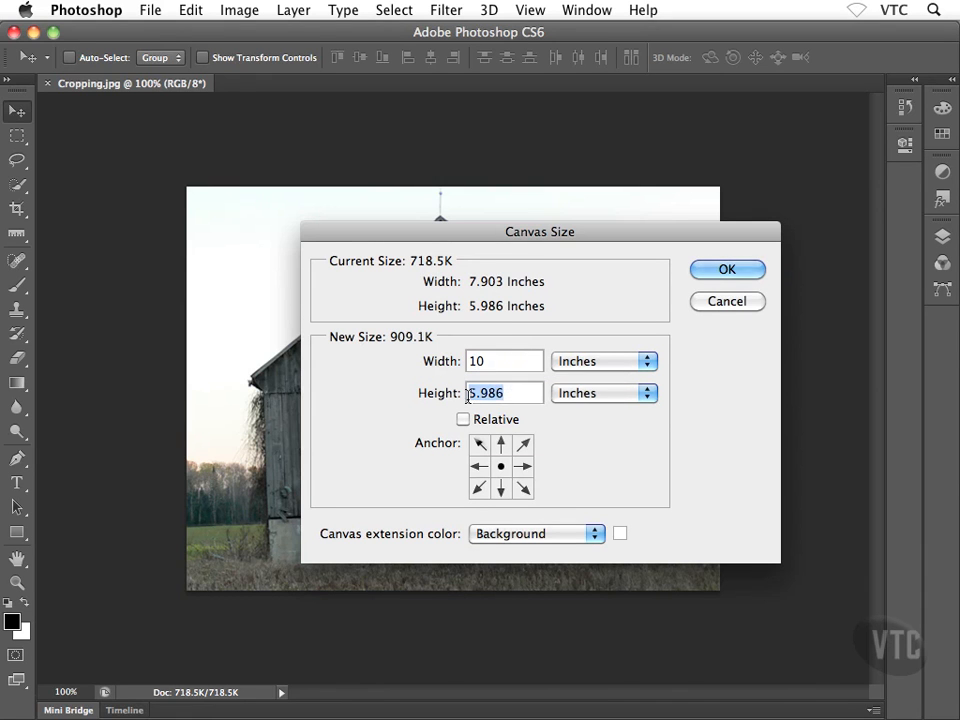
type("10")
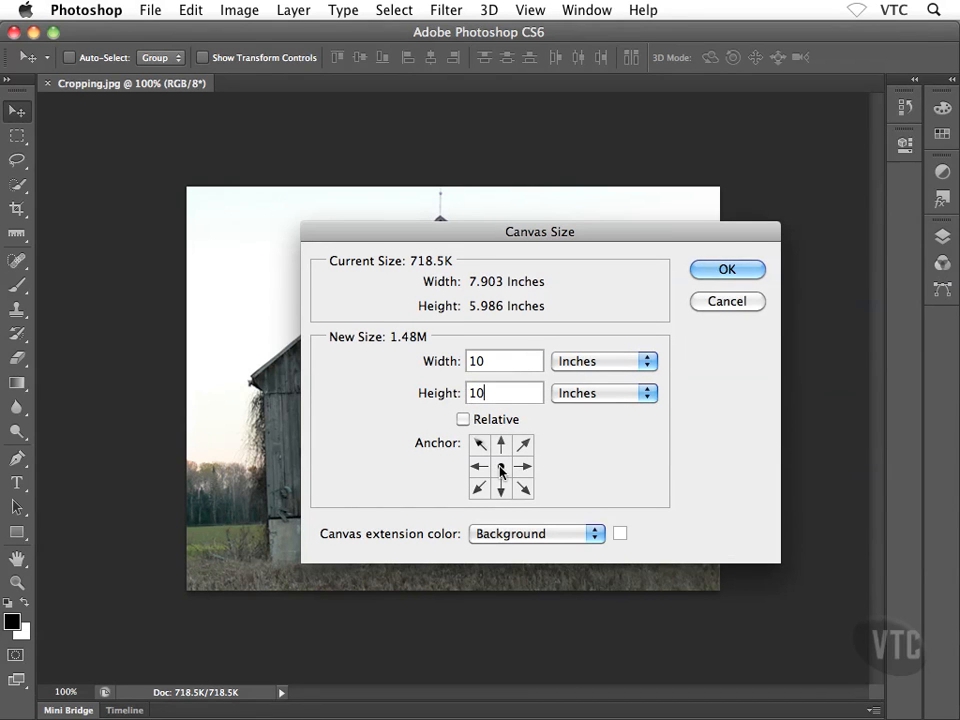
left_click_drag(482, 238, 835, 284)
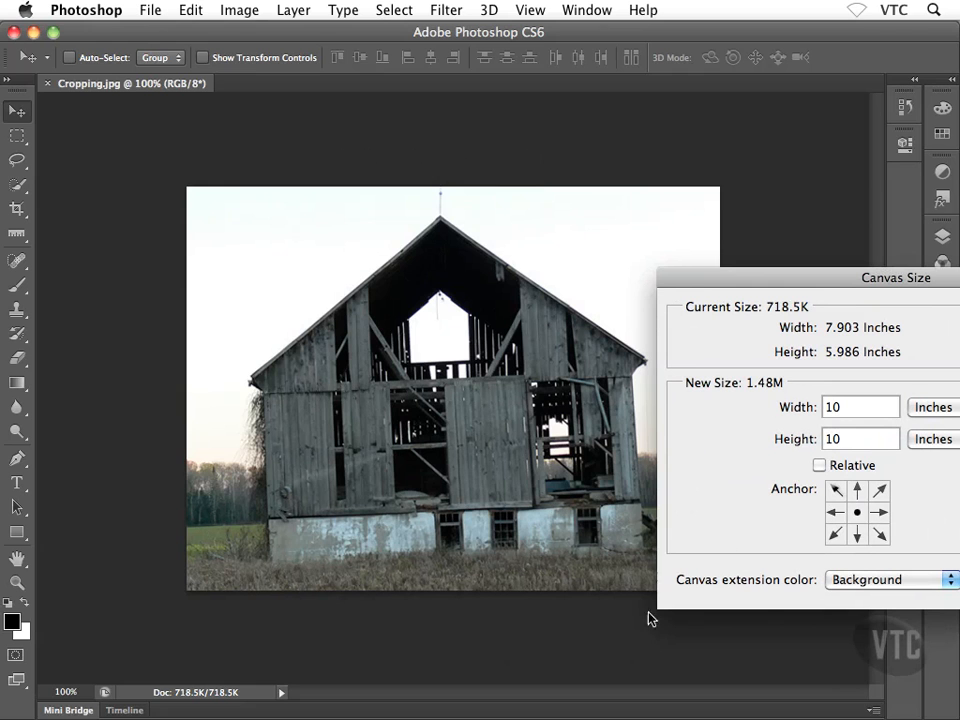
left_click_drag(786, 285, 359, 260)
left_click(658, 290)
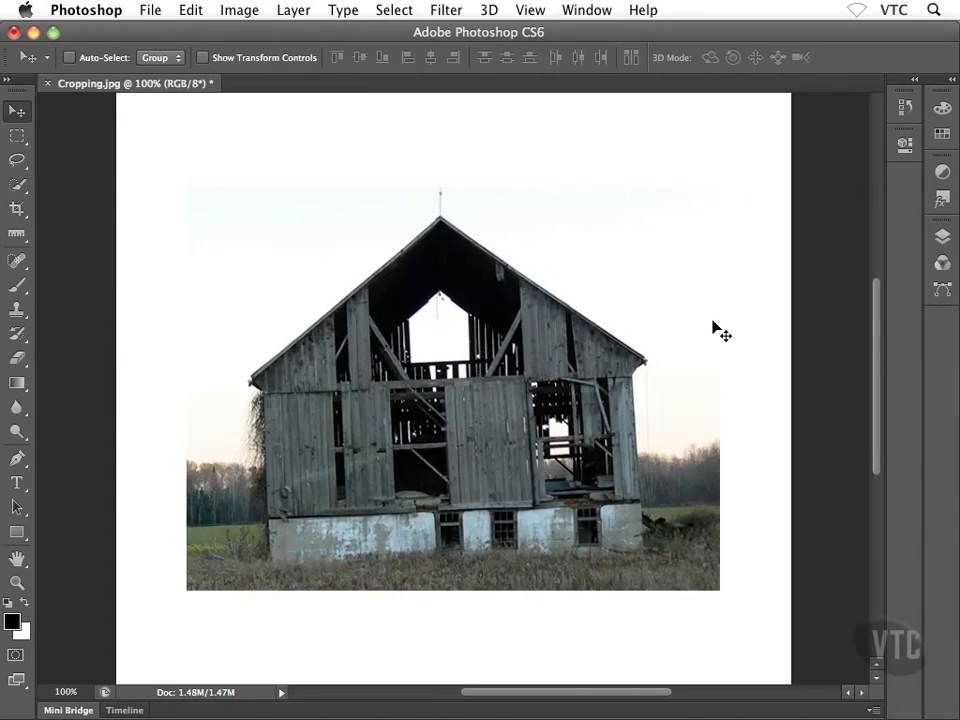
key("super+minus")
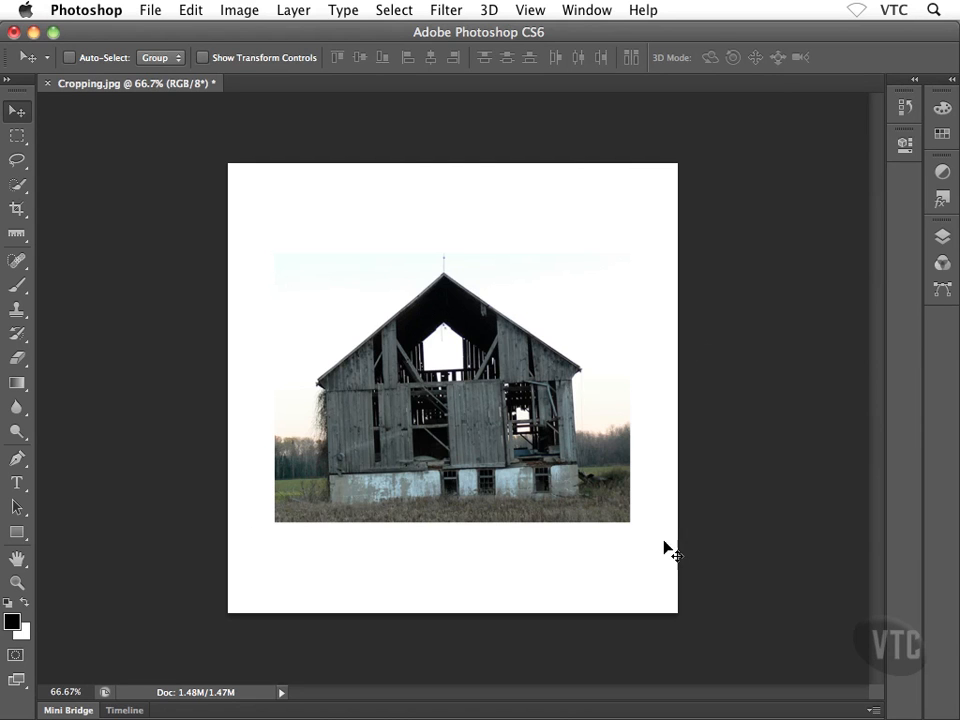
key("super+z")
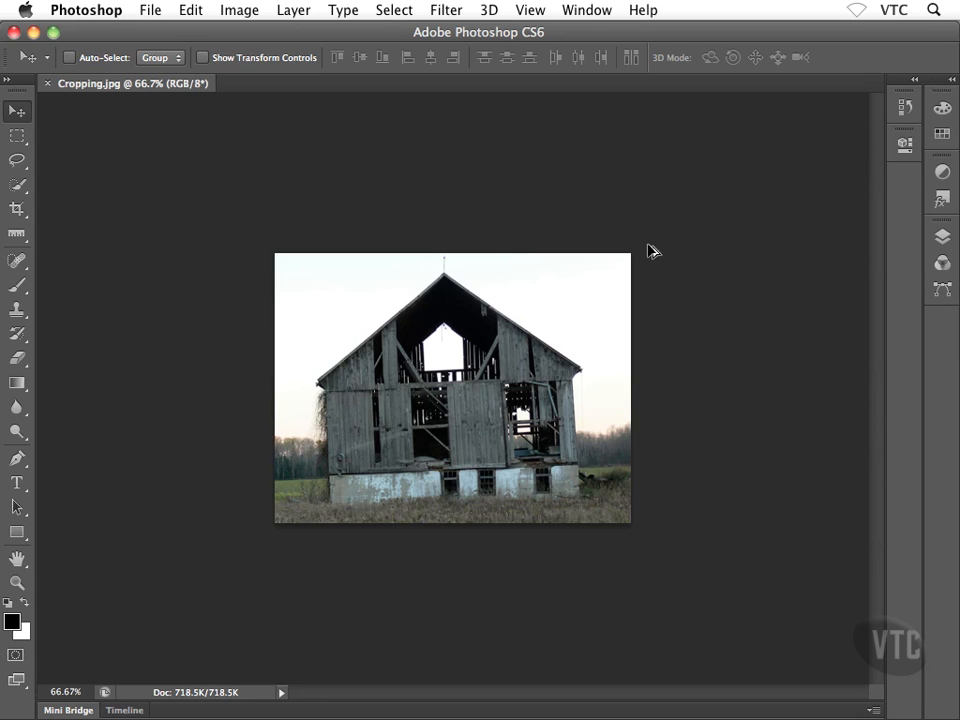
Enlarge the canvas to 10 by 10 inches with the image anchored at the bottom-left corner, and undo the resize.
key("super+alt+c")
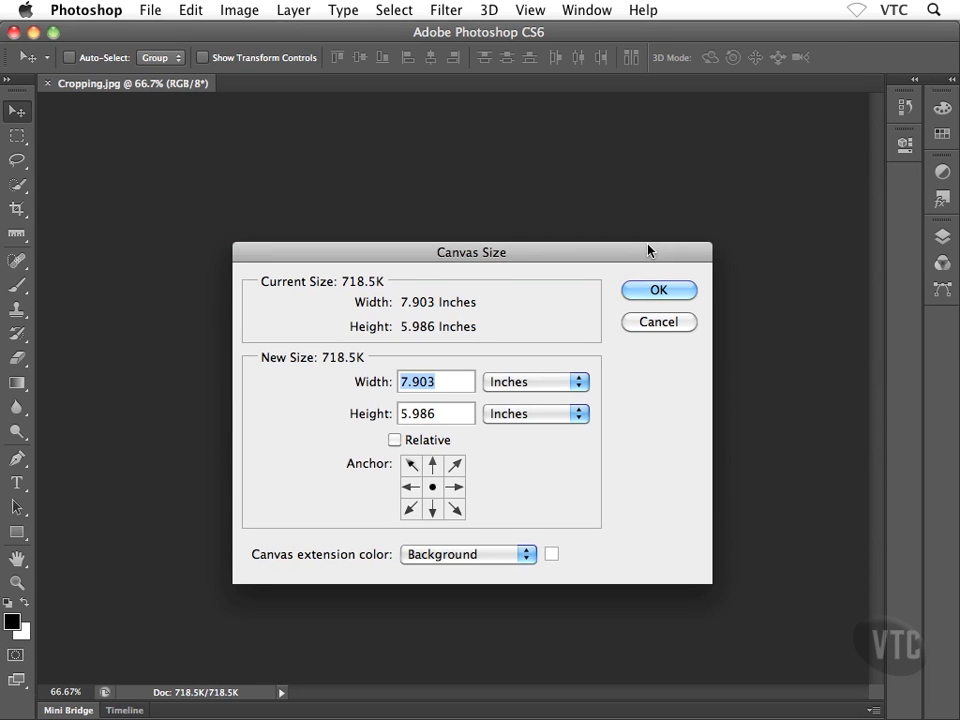
left_click_drag(648, 245, 771, 163)
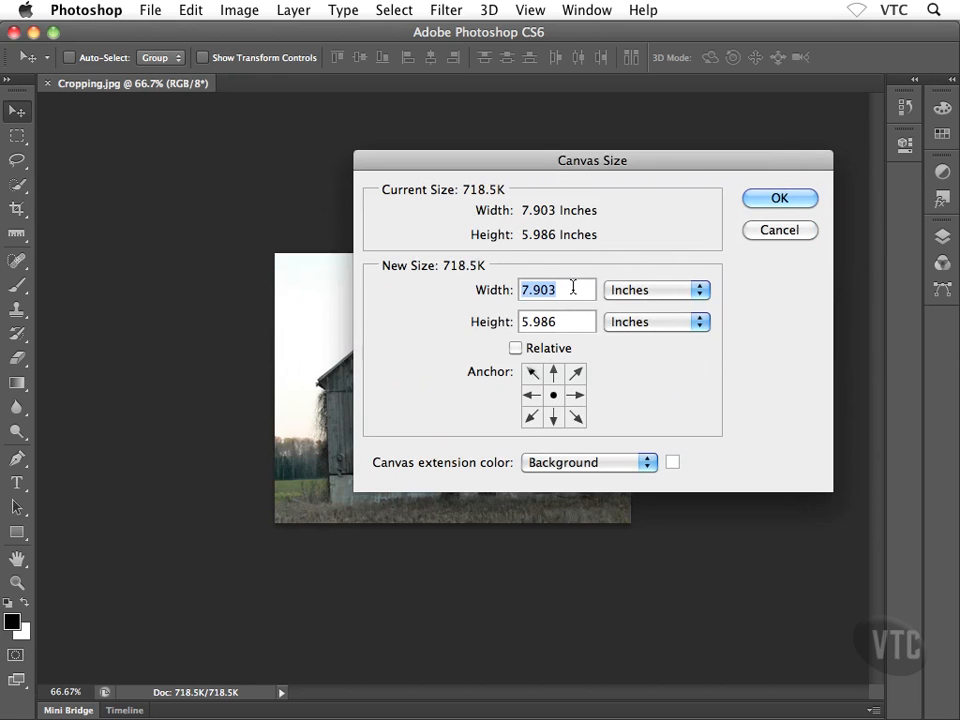
type("10")
key("Tab")
type("10")
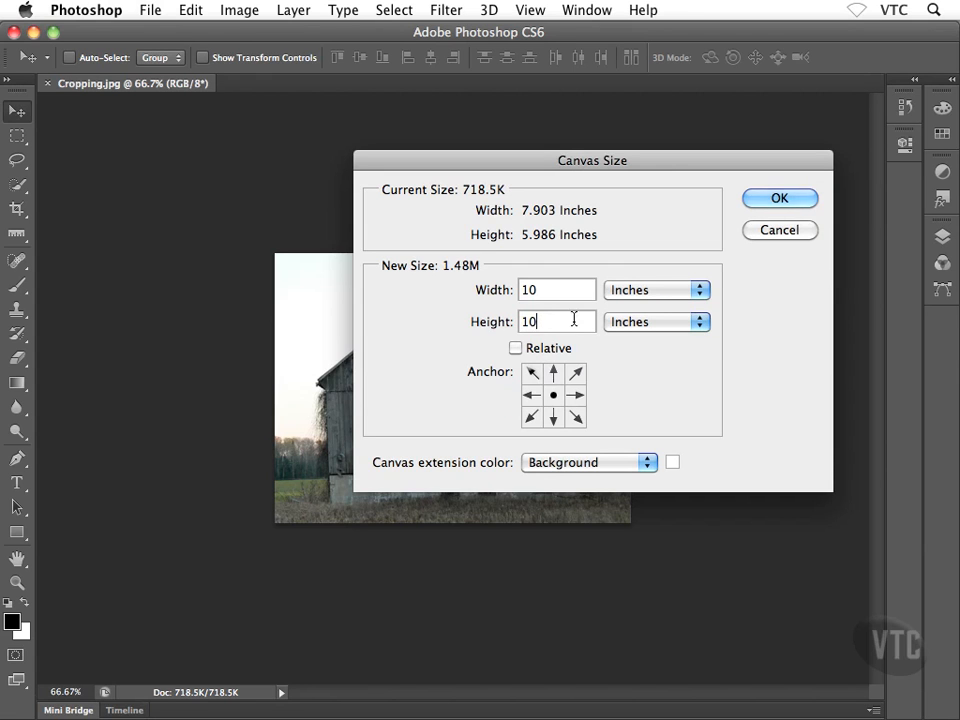
left_click(531, 417)
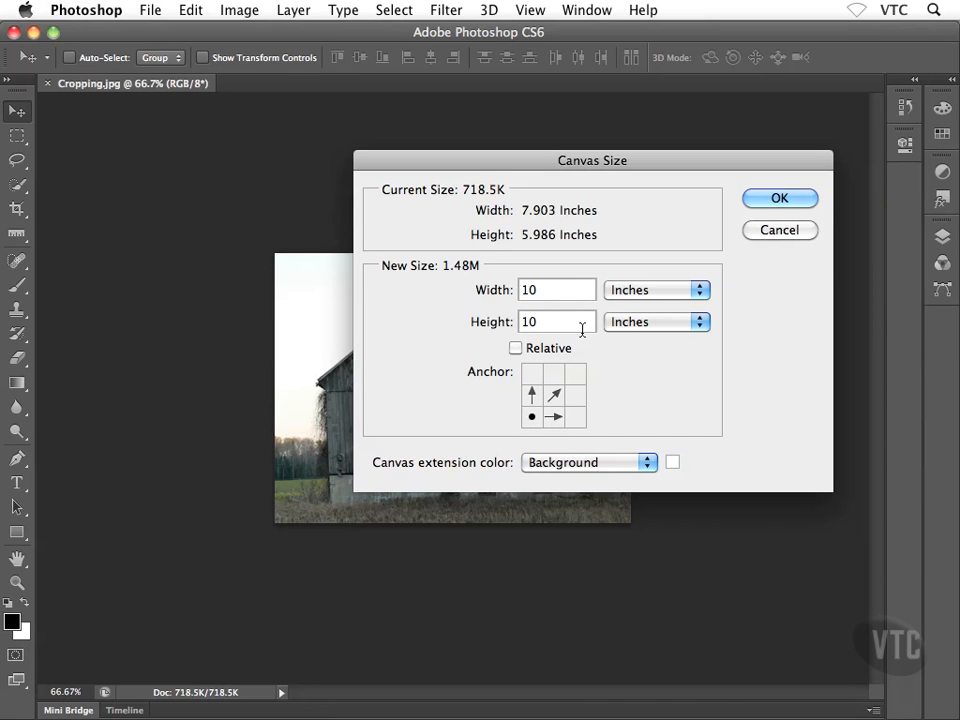
left_click_drag(476, 166, 479, 499)
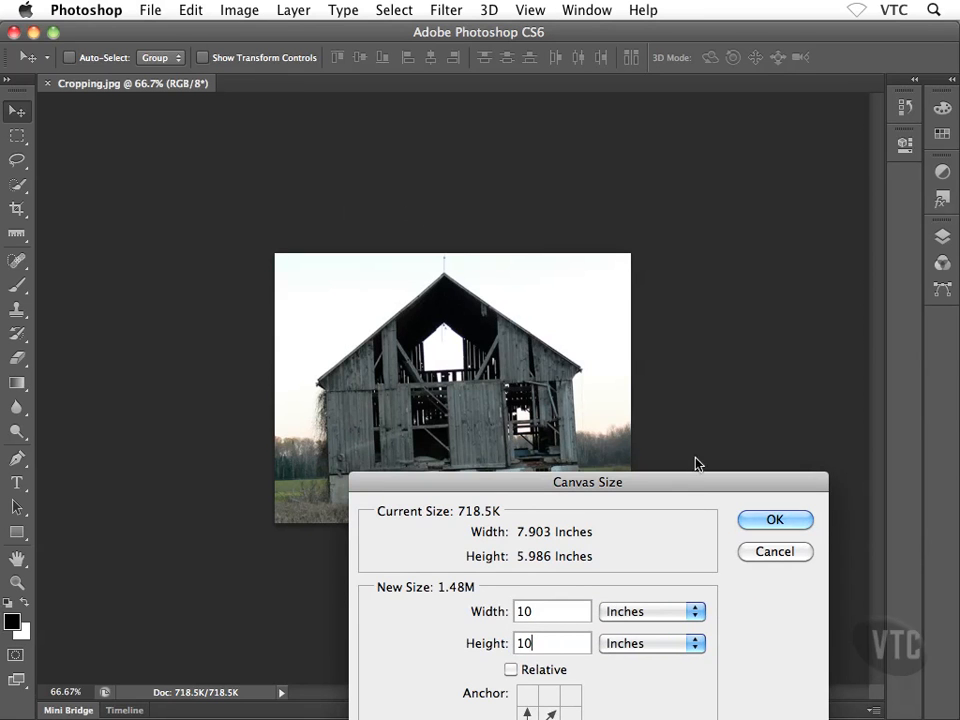
left_click_drag(690, 490, 737, 279)
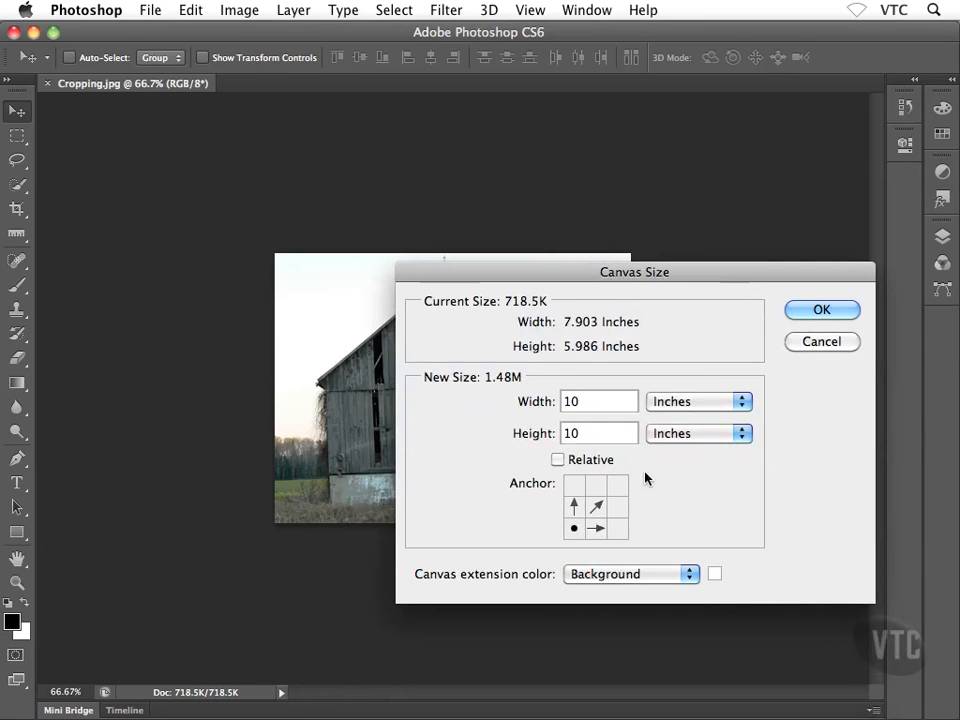
left_click(800, 311)
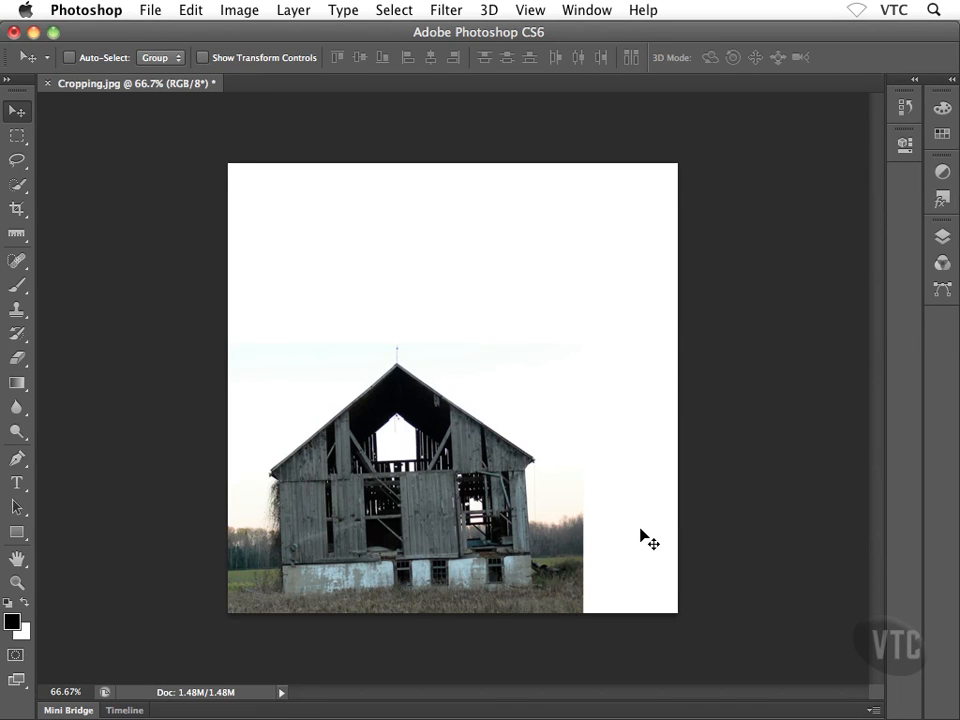
key("super+z")
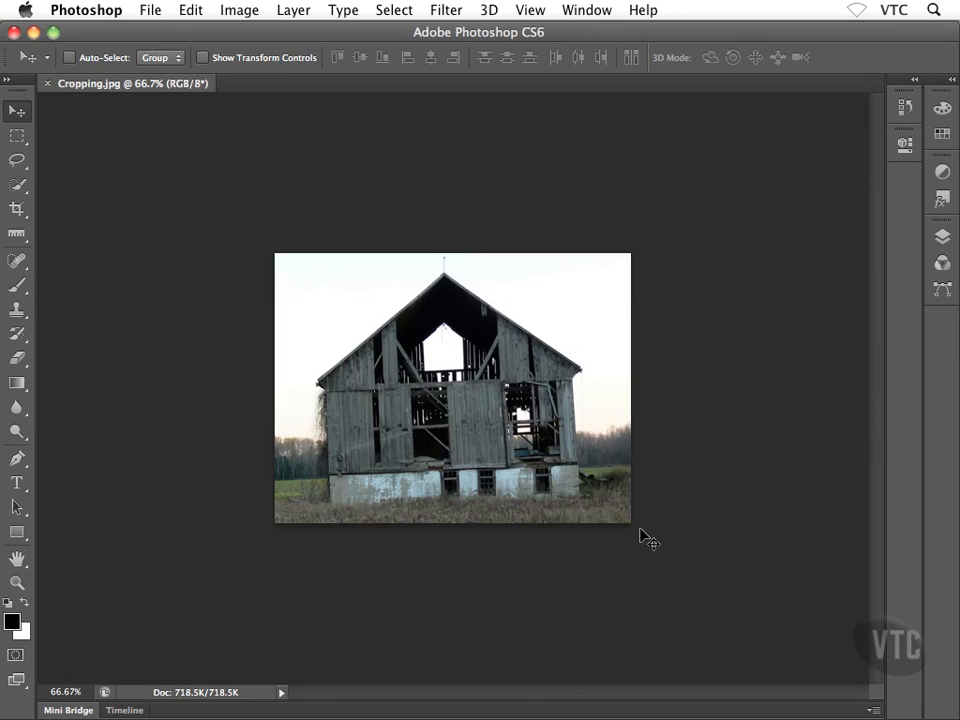
key("super+1")
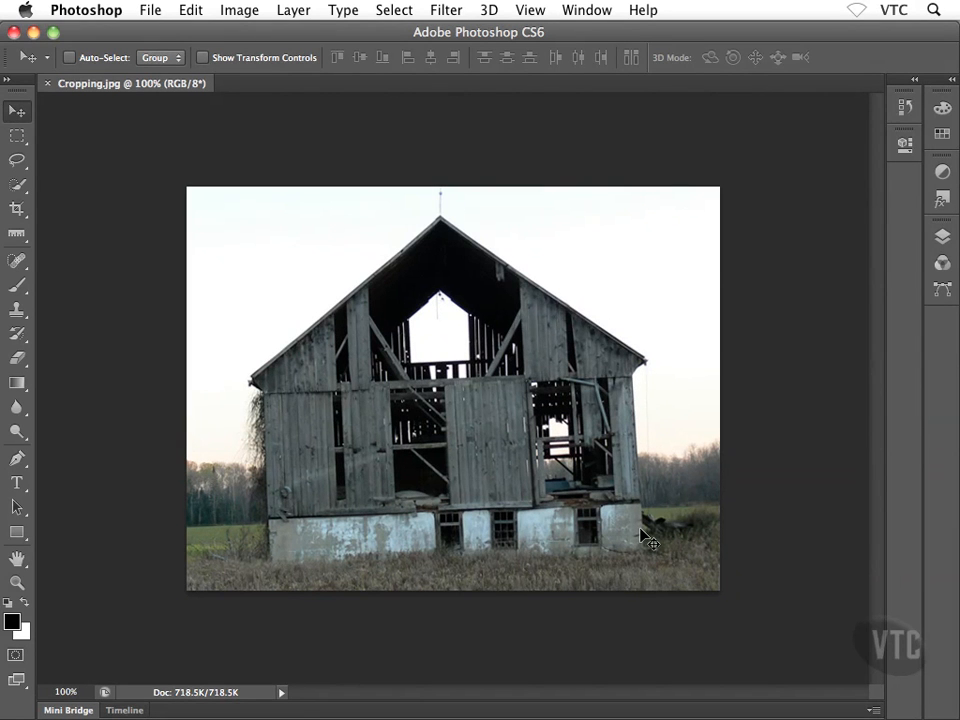
Open the Canvas Size settings, try the three right-hand anchor positions, and return the anchor to the center.
key("super+alt+c")
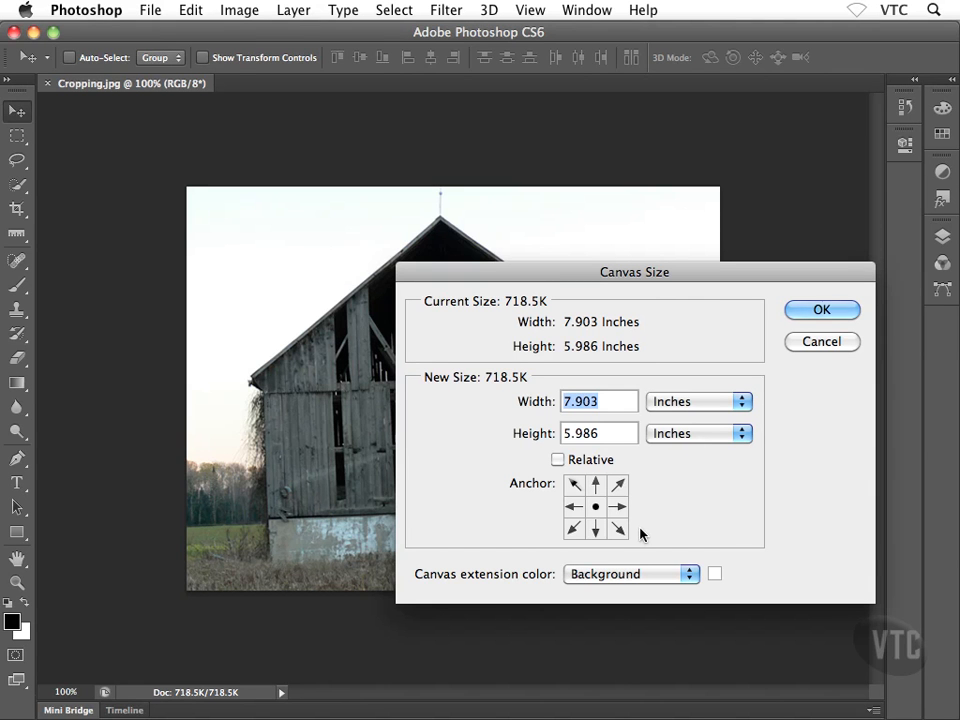
left_click_drag(713, 280, 759, 339)
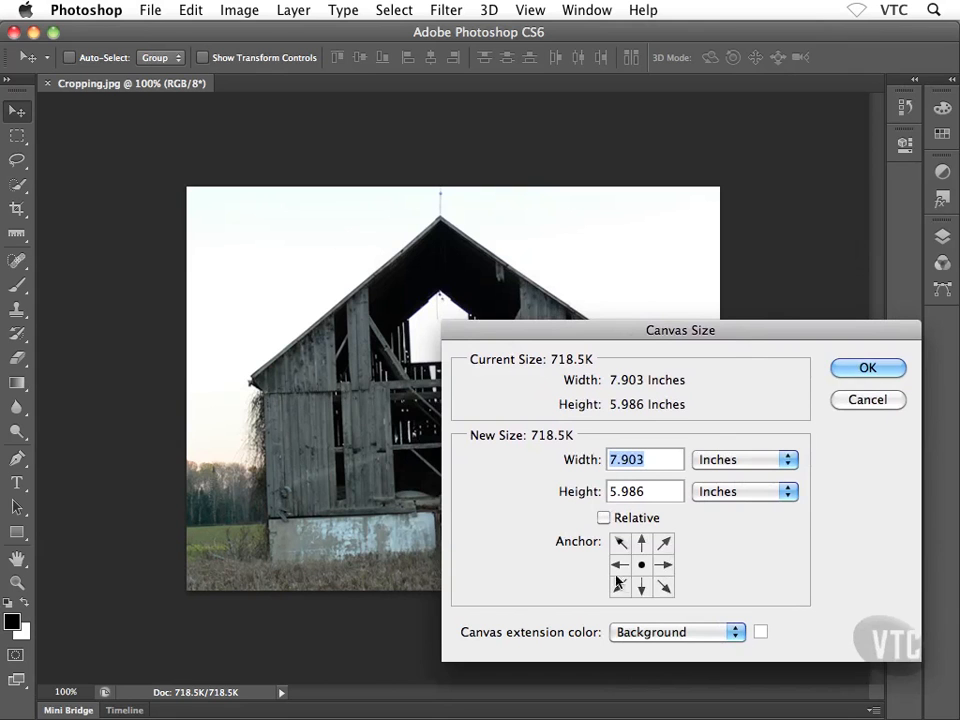
left_click(664, 543)
left_click(664, 566)
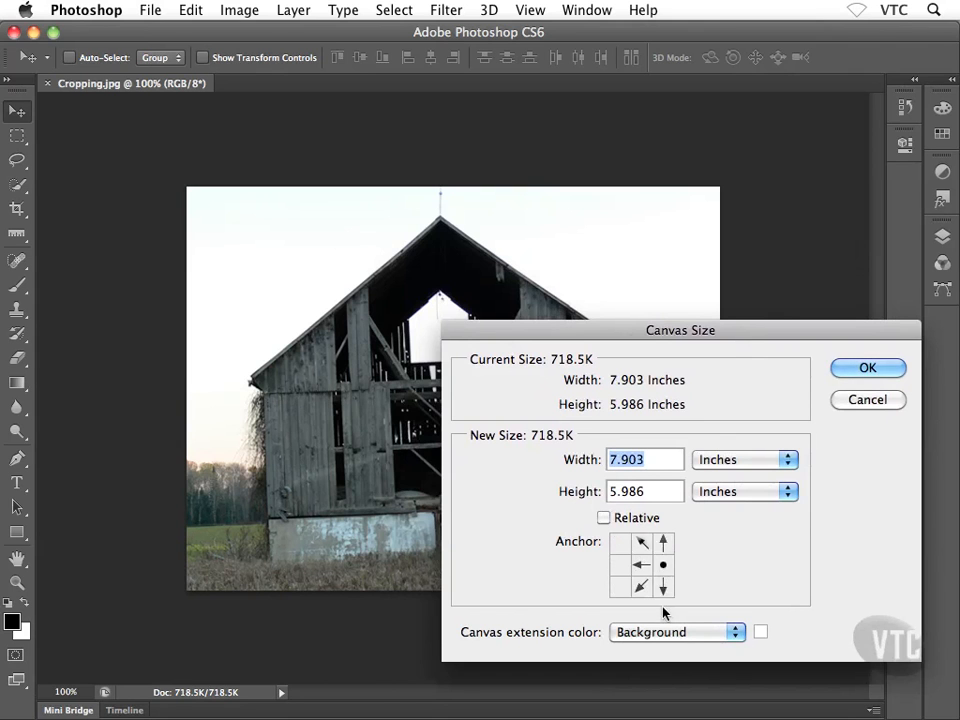
left_click(664, 588)
left_click(642, 567)
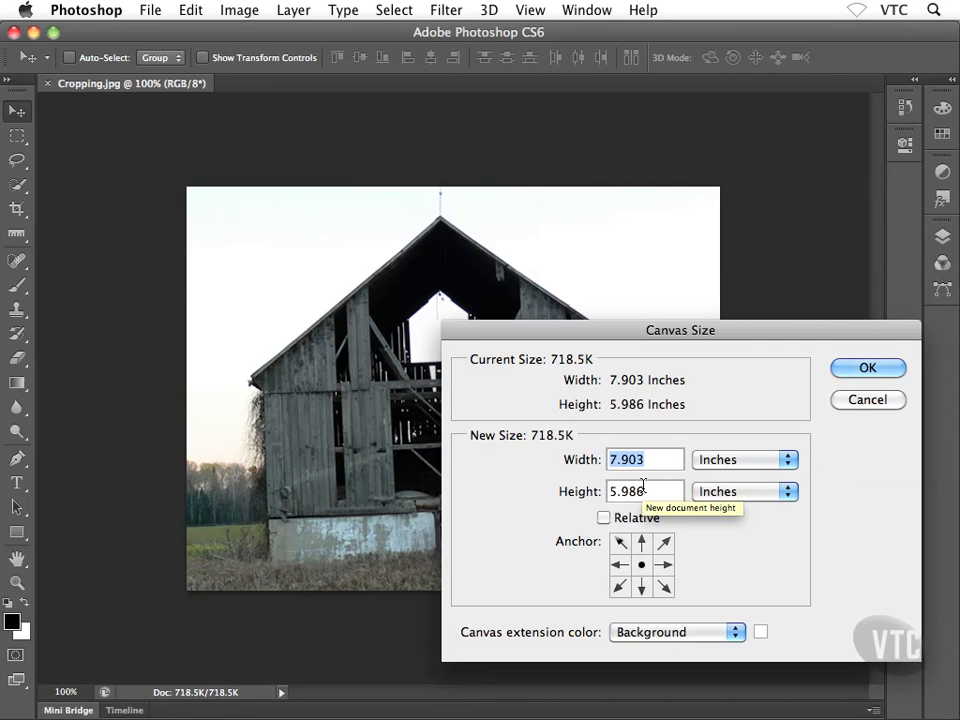
Switch the new canvas size units to pixels and set the width to 720 and the height to 525.
left_click(756, 459)
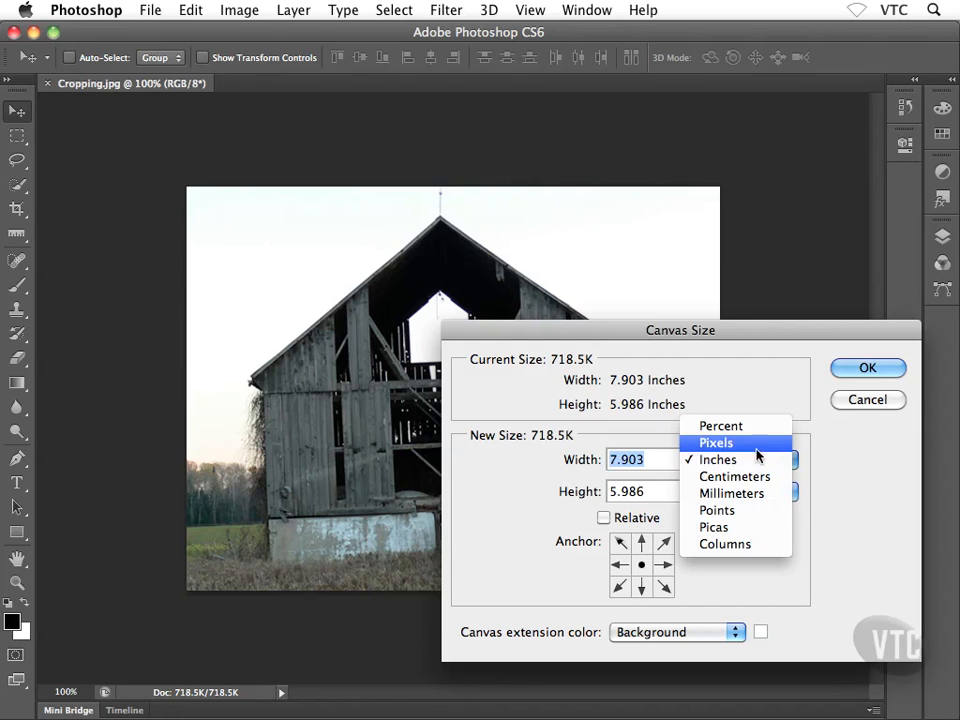
left_click(758, 444)
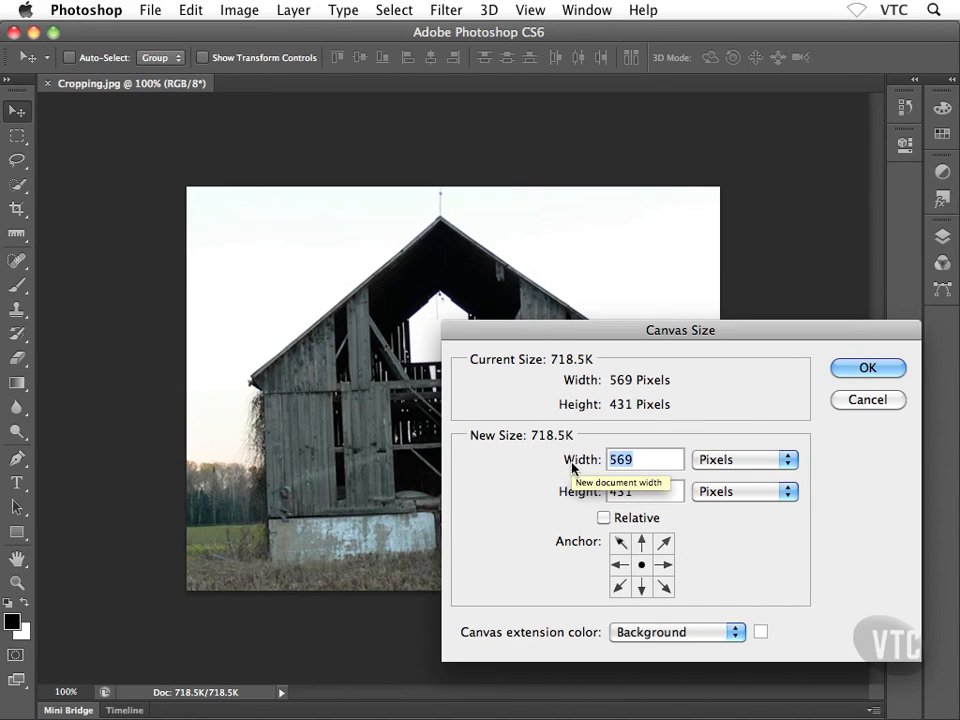
type("720")
key("Tab")
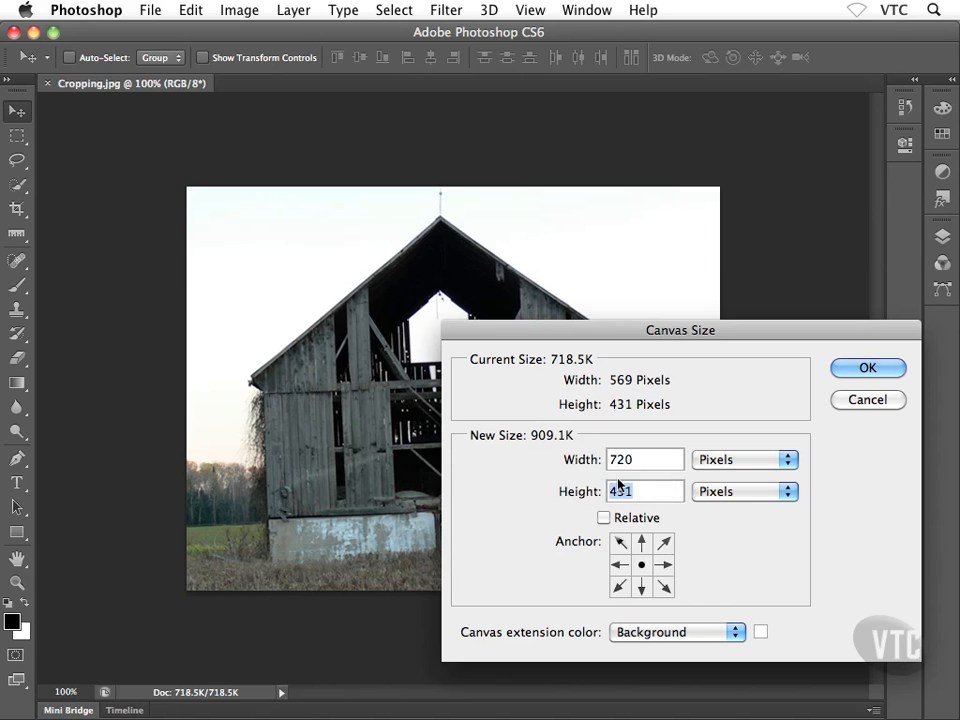
type("525")
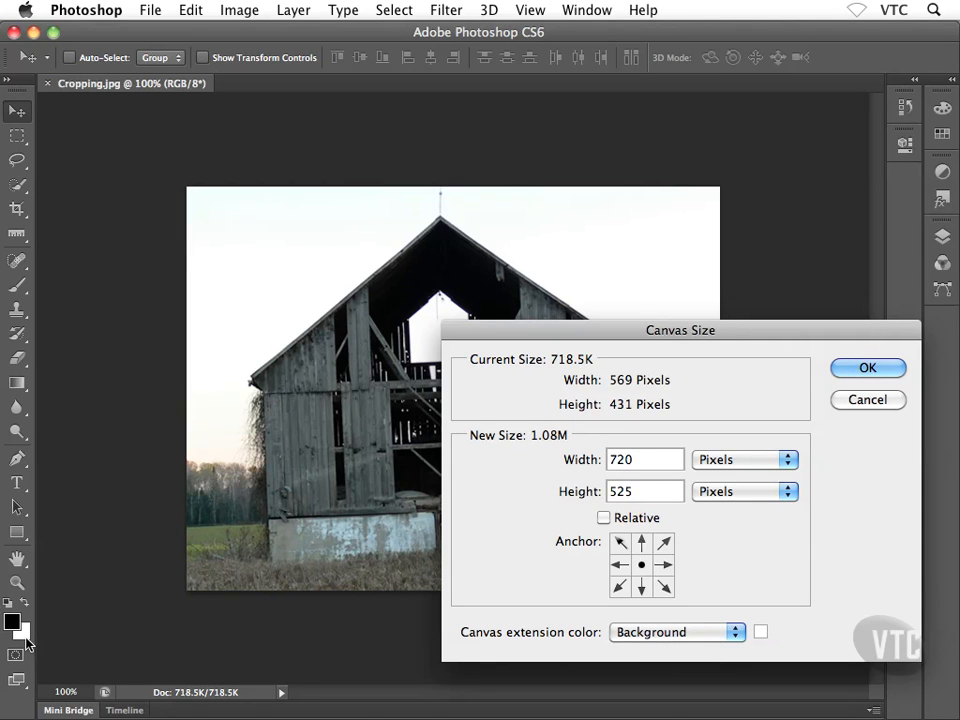
Review the canvas extension color options and reset the Canvas Size settings to their original values.
left_click(719, 634)
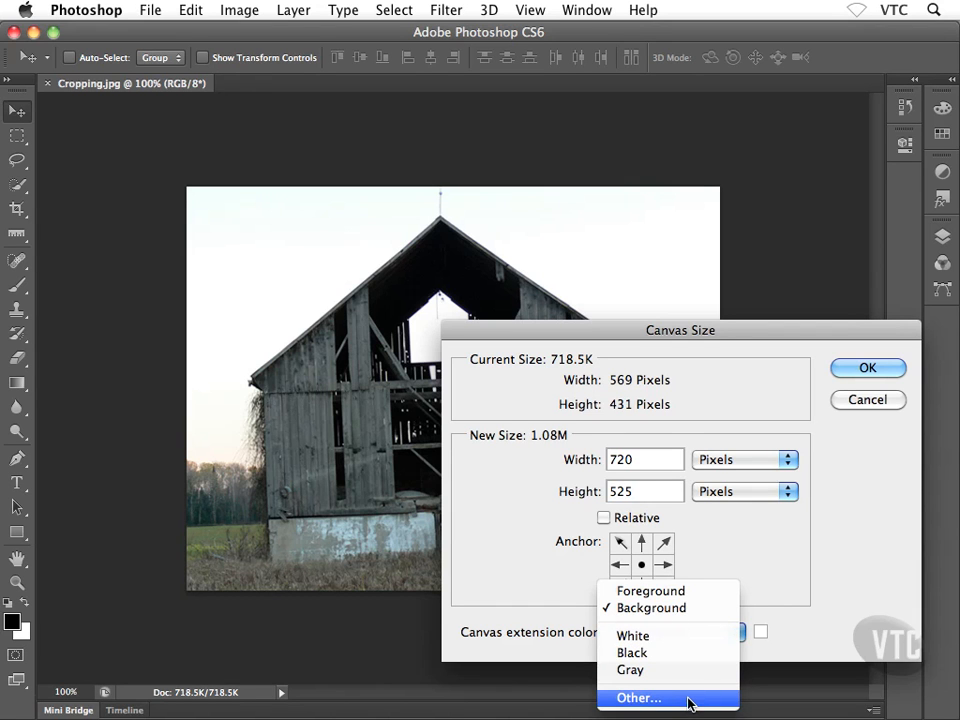
left_click(837, 581)
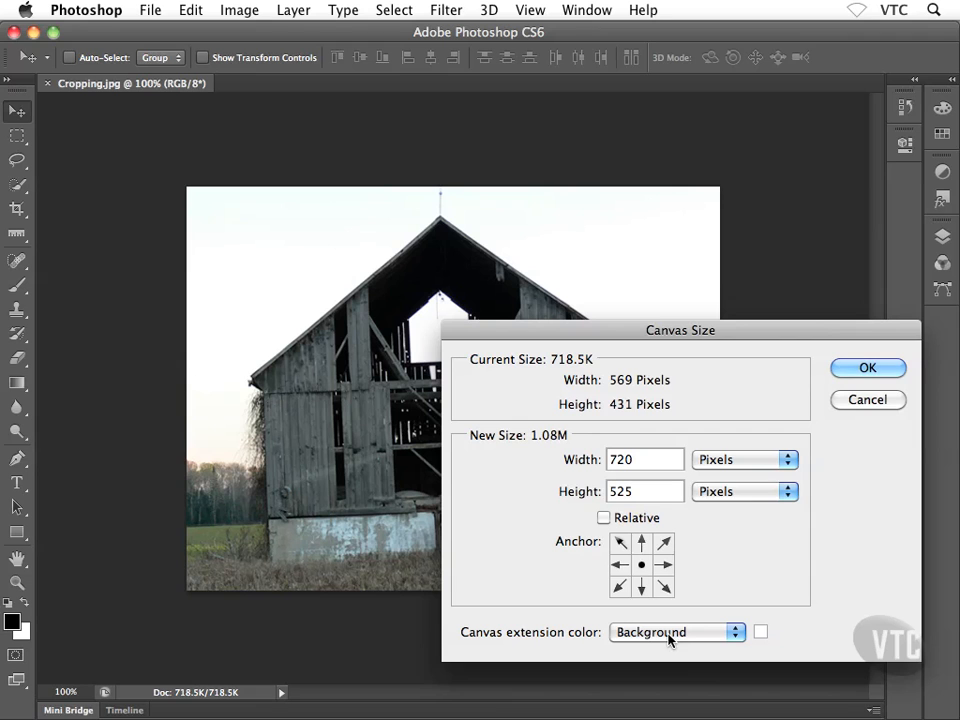
key("alt")
left_click(858, 401, "alt")
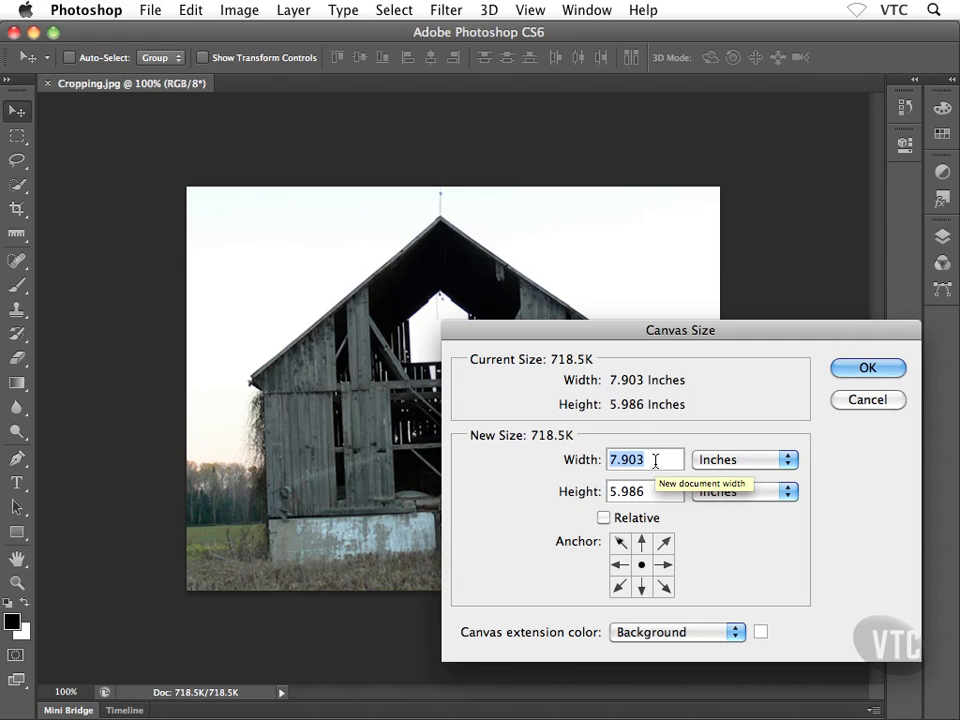
Set the new canvas size to 6 inches wide by 4 inches high.
type("6")
double_click(645, 491)
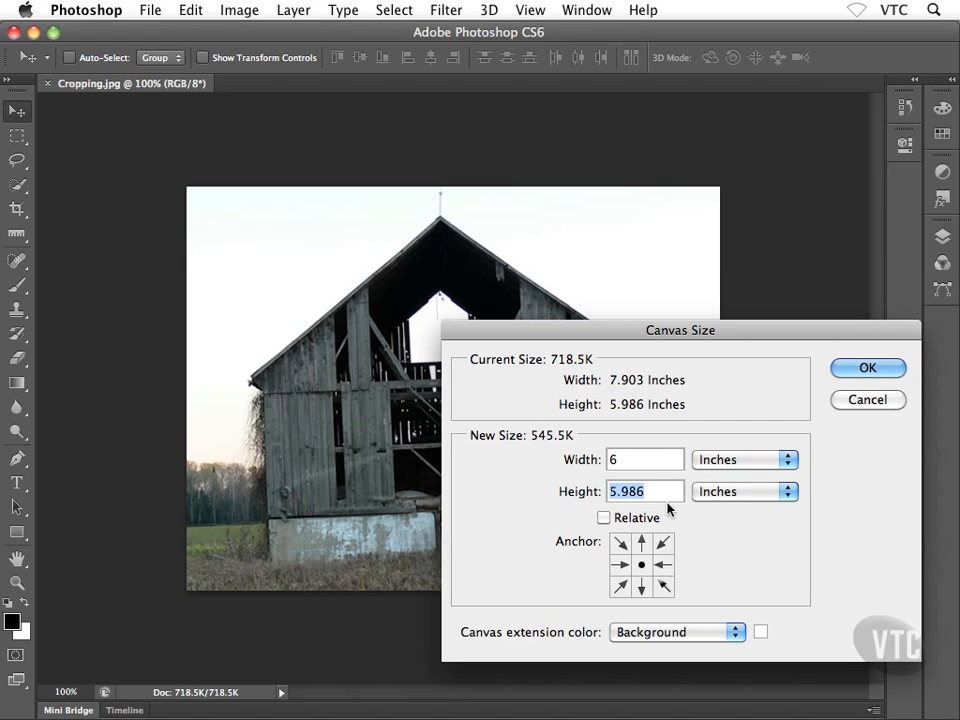
type("4")
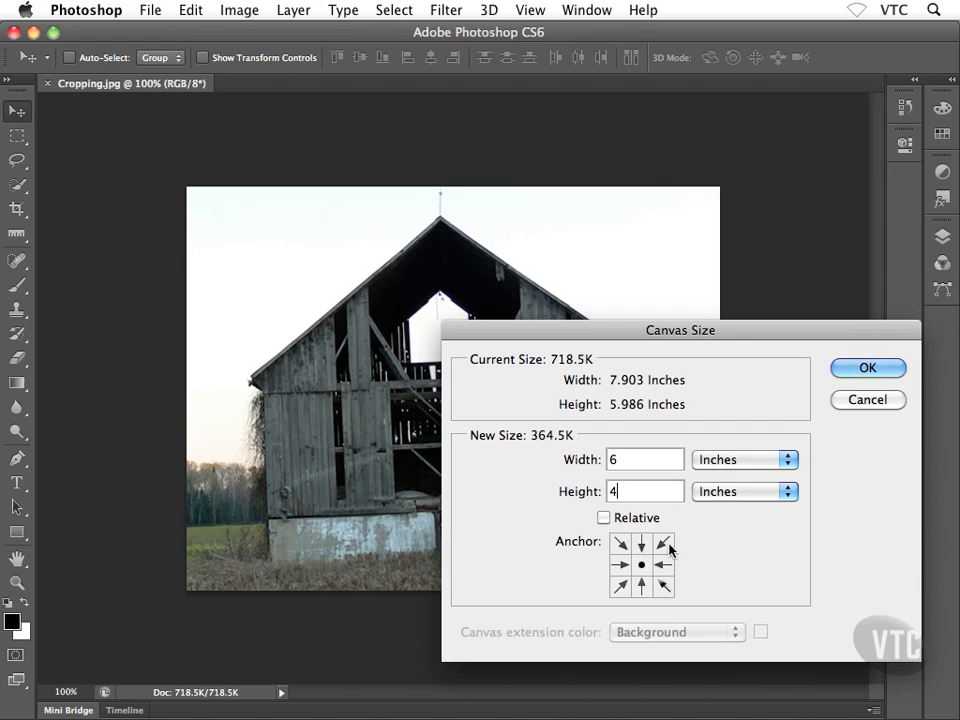
Try the left and bottom anchor positions, return the anchor to the center, and apply the smaller canvas, accepting the clipping.
left_click(620, 564)
left_click(620, 586)
left_click(641, 586)
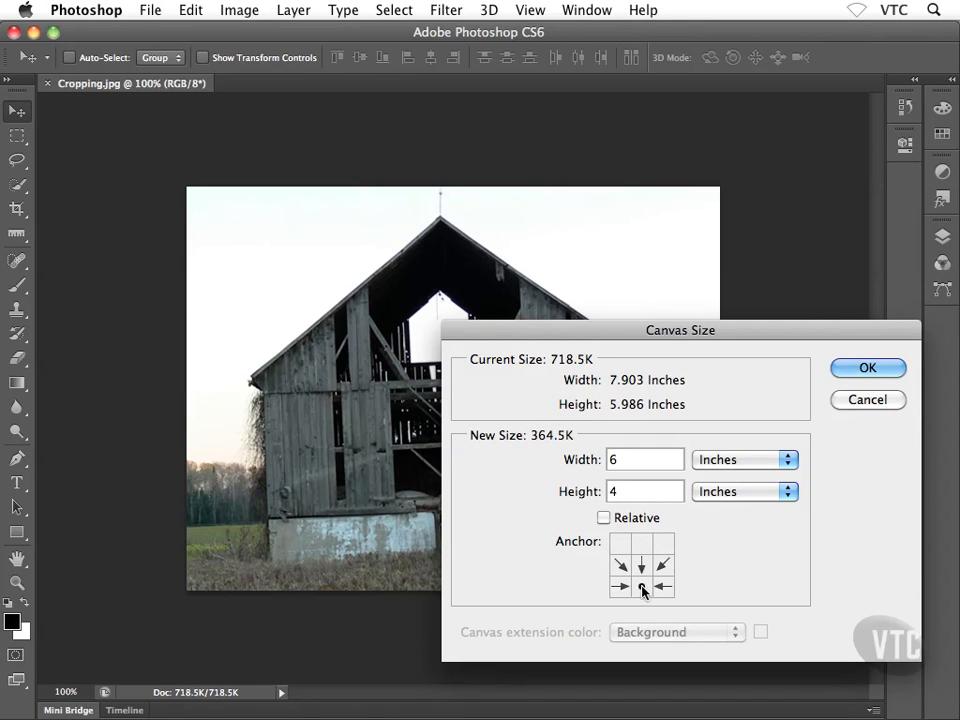
left_click(664, 587)
left_click(641, 566)
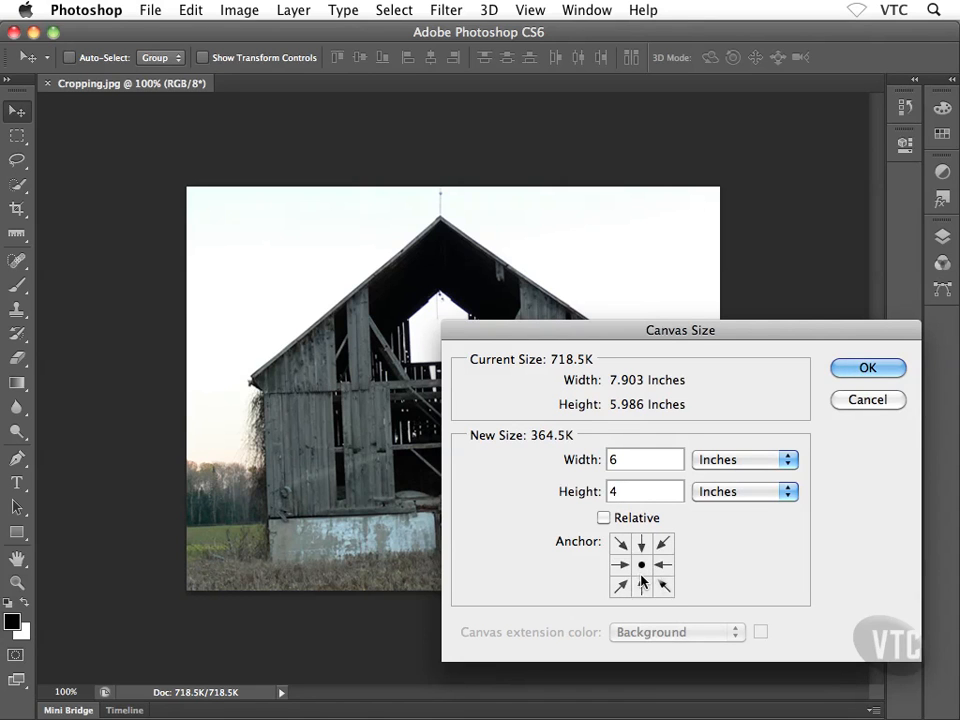
left_click(878, 372)
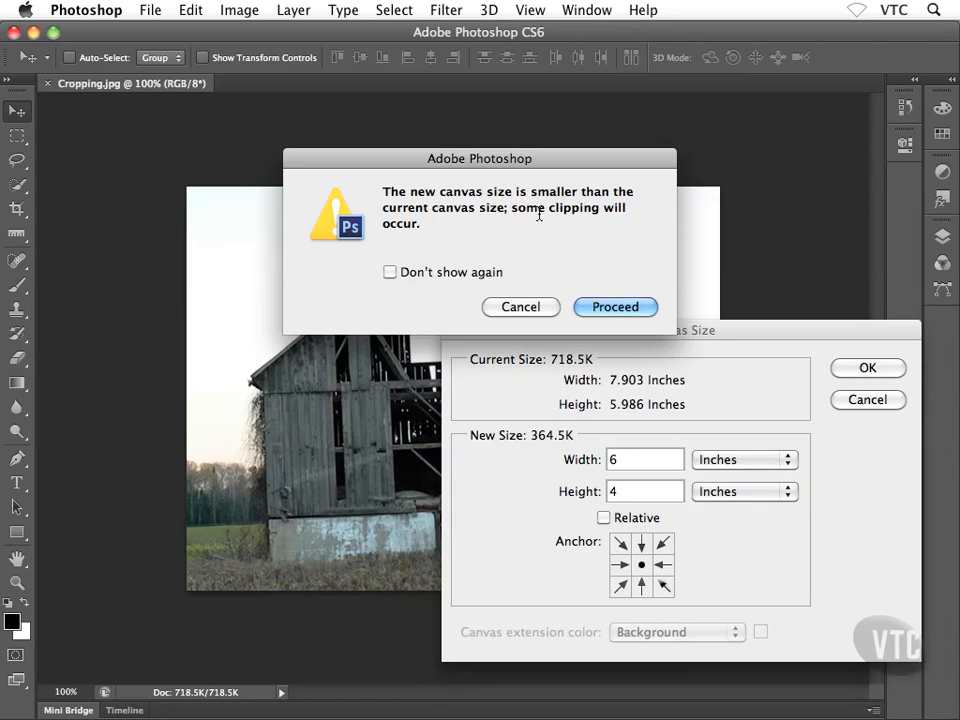
left_click(585, 307)
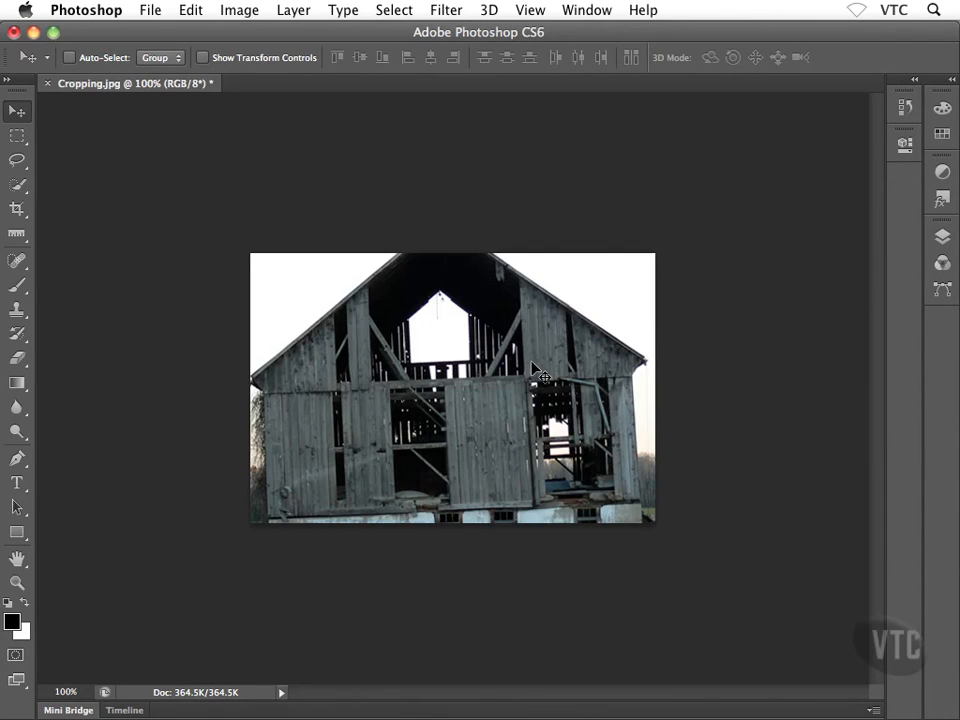